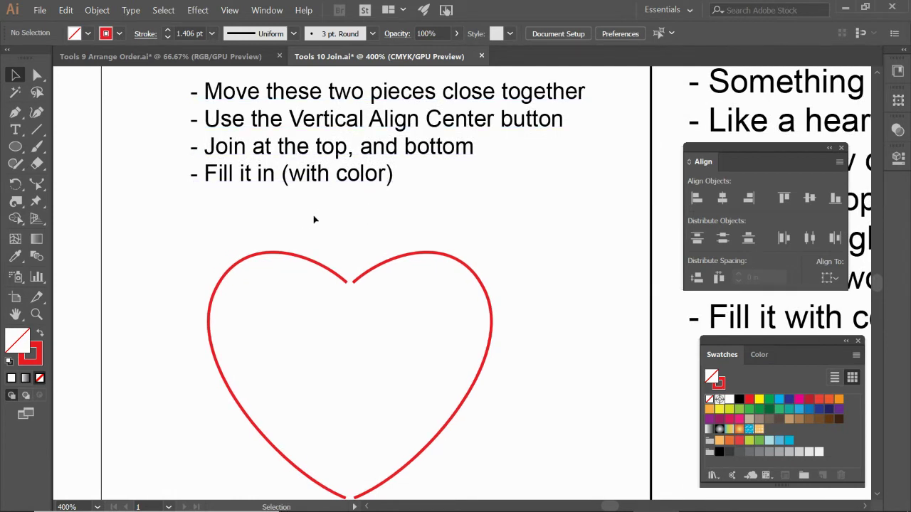
- Align the two heart halves with Vertical Align Center
drag(303, 225, 413, 326)
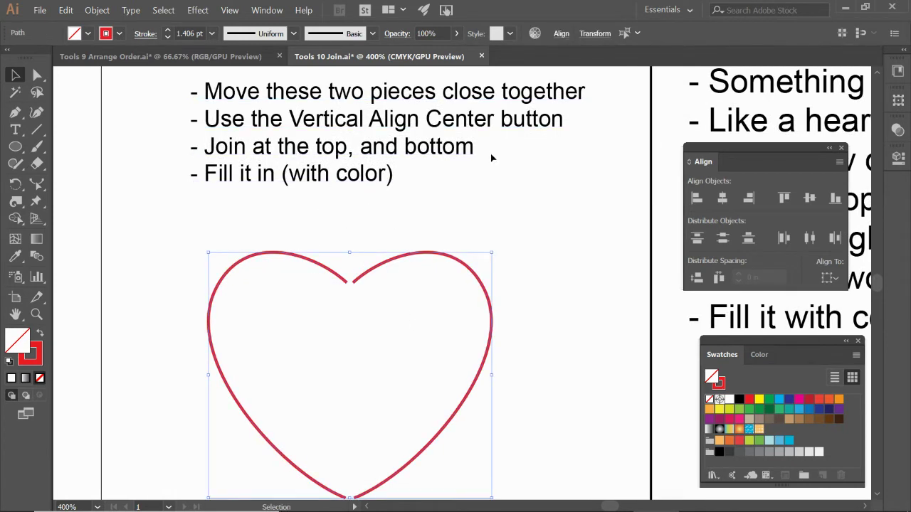
click(809, 199)
- Try to join the top endpoints of the two separated heart halves with the Join command
key(z)
drag(306, 243, 414, 337)
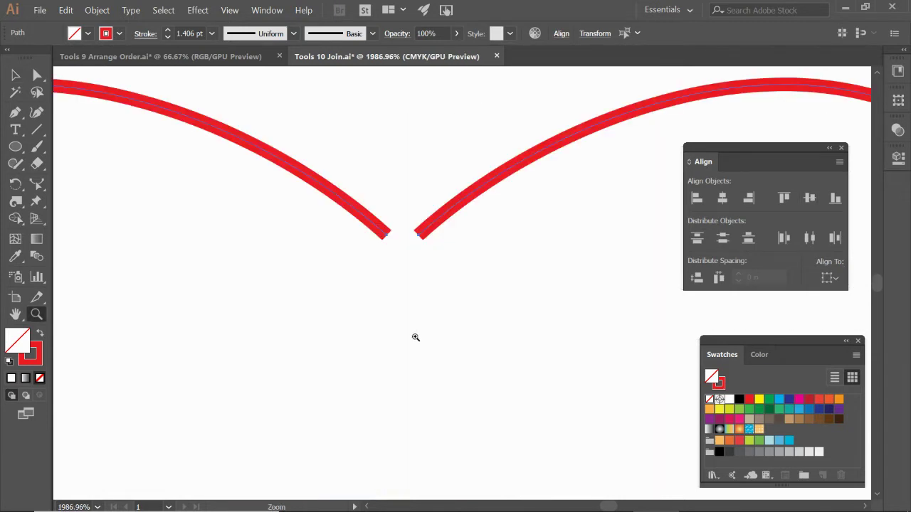
click(37, 75)
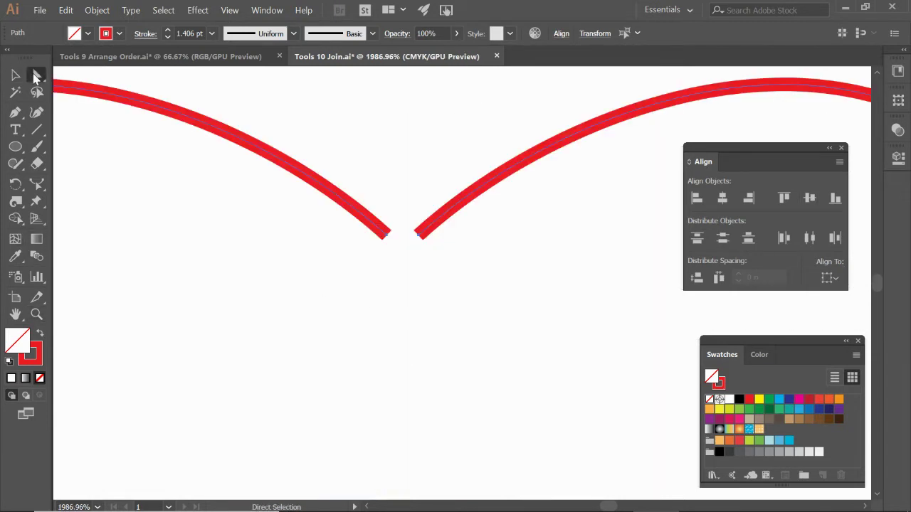
click(388, 237)
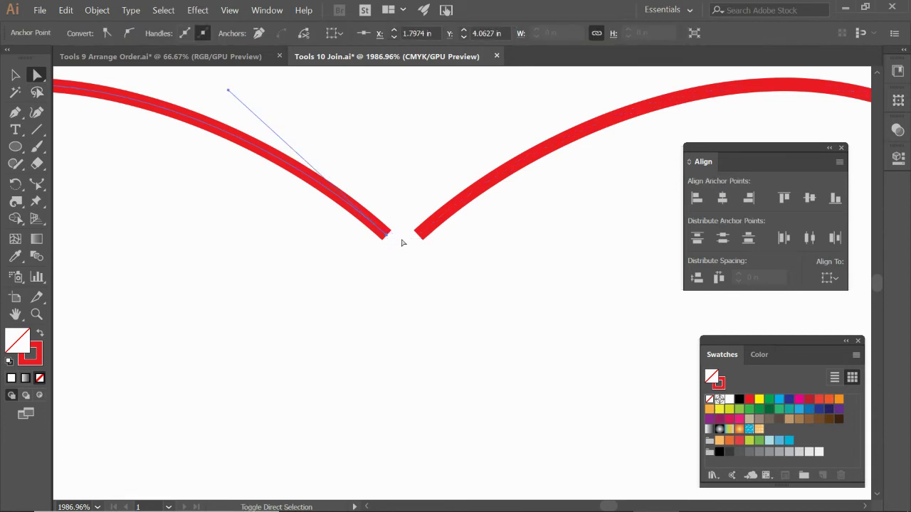
shift+click(419, 235)
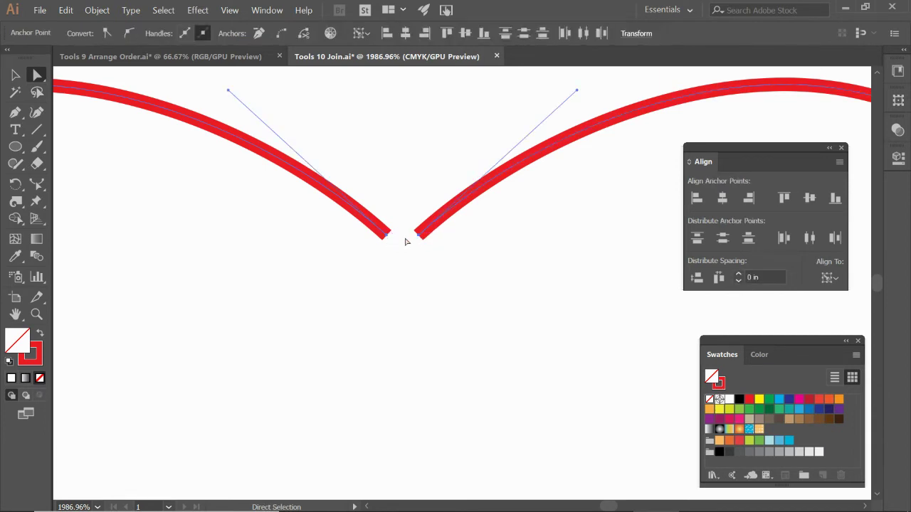
right_click(406, 239)
click(436, 331)
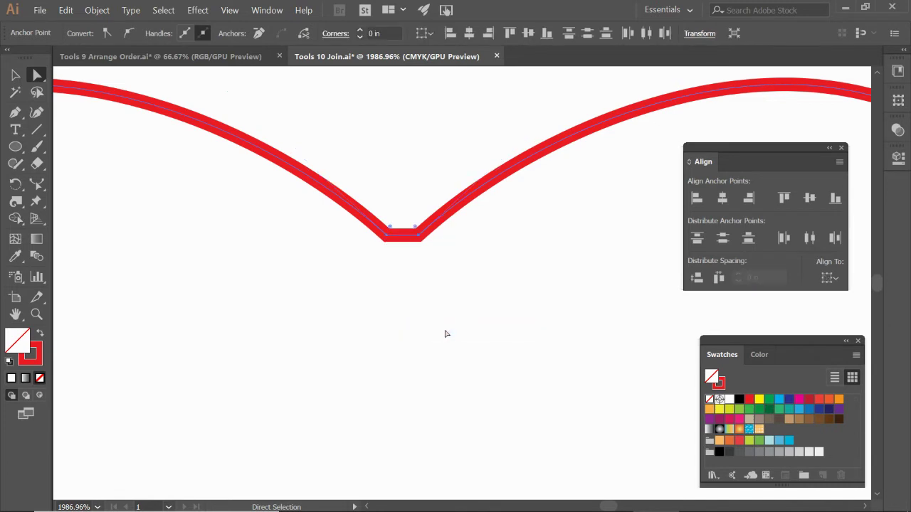
- Try to join the bottom endpoints of the two separated heart halves with the Join command
key(ctrl+minus)
key(ctrl+minus)
key(ctrl+minus)
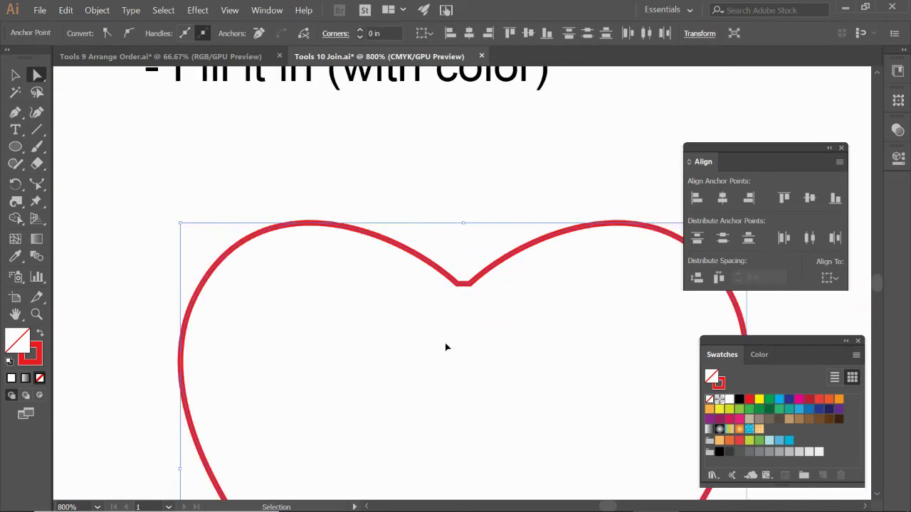
drag(463, 413, 441, 206)
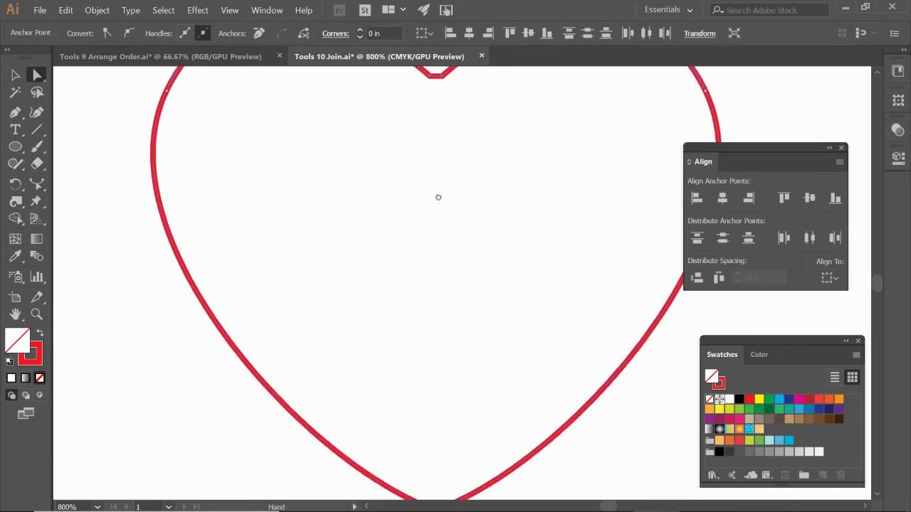
drag(443, 315, 425, 173)
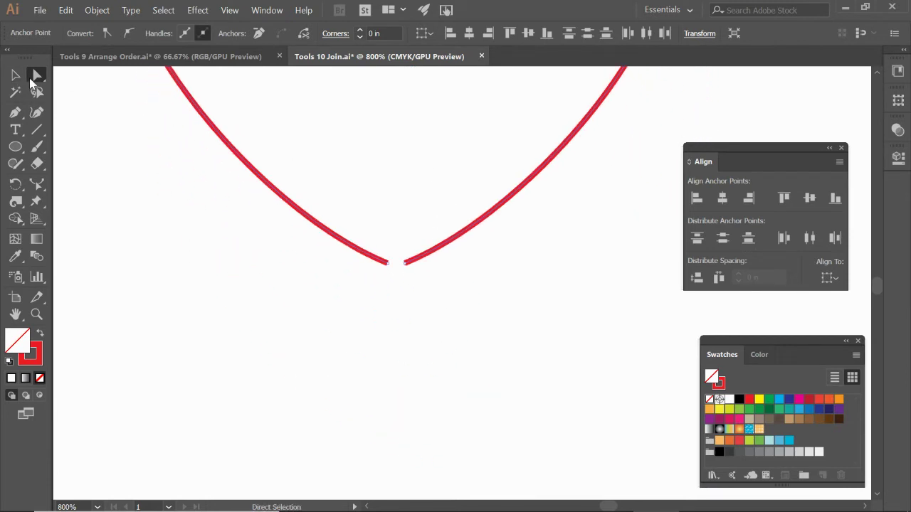
drag(388, 264, 388, 266)
drag(371, 242, 422, 290)
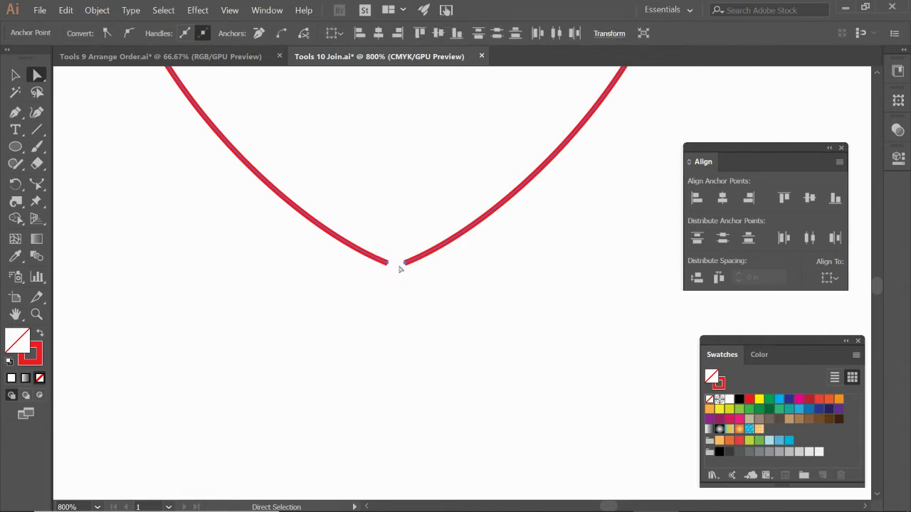
right_click(399, 269)
click(434, 350)
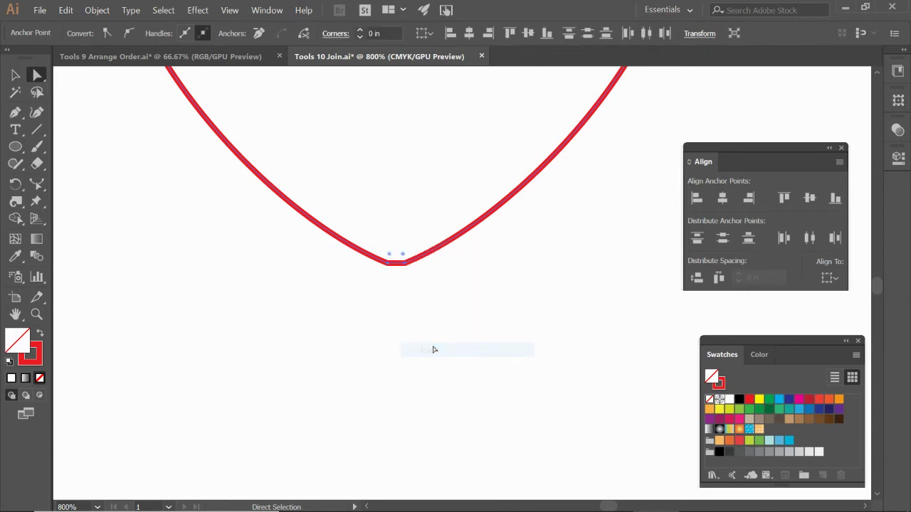
- Undo the joins at the top and bottom of the heart
key(ctrl+minus)
key(ctrl+minus)
key(ctrl+minus)
key(ctrl+minus)
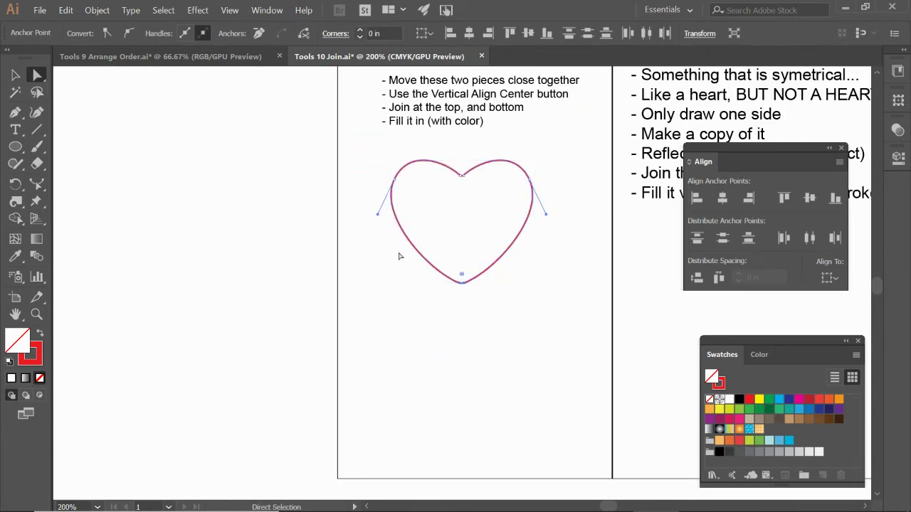
key(z)
drag(375, 146, 603, 314)
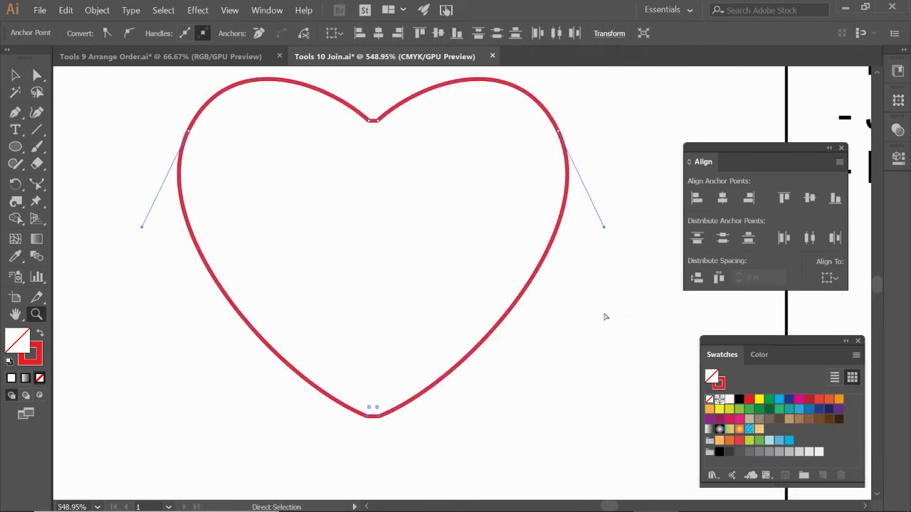
key(ctrl+z)
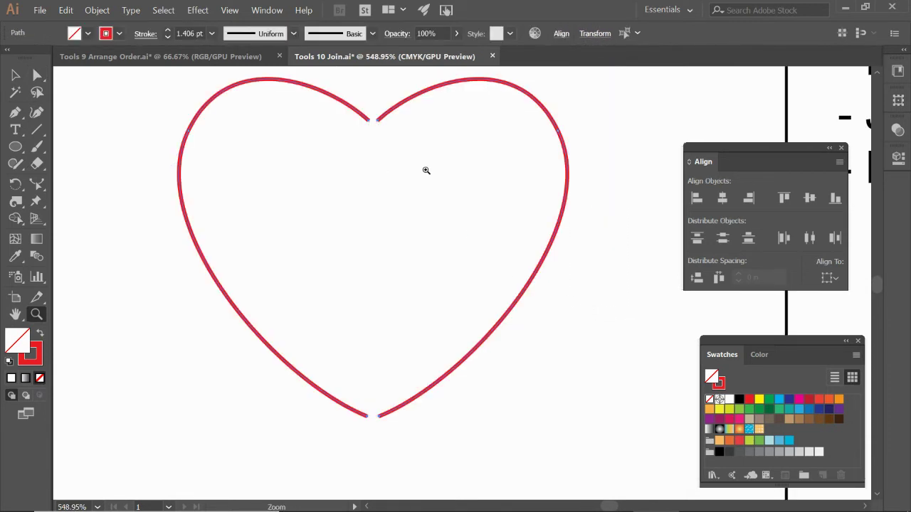
- Move the right heart half against the left one so their endpoints meet at the top and bottom
key(v)
click(439, 142)
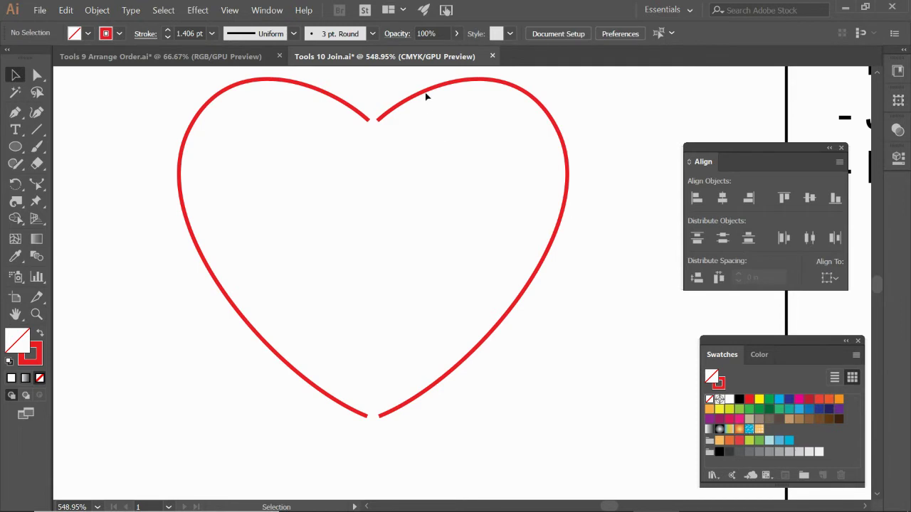
drag(424, 92, 417, 93)
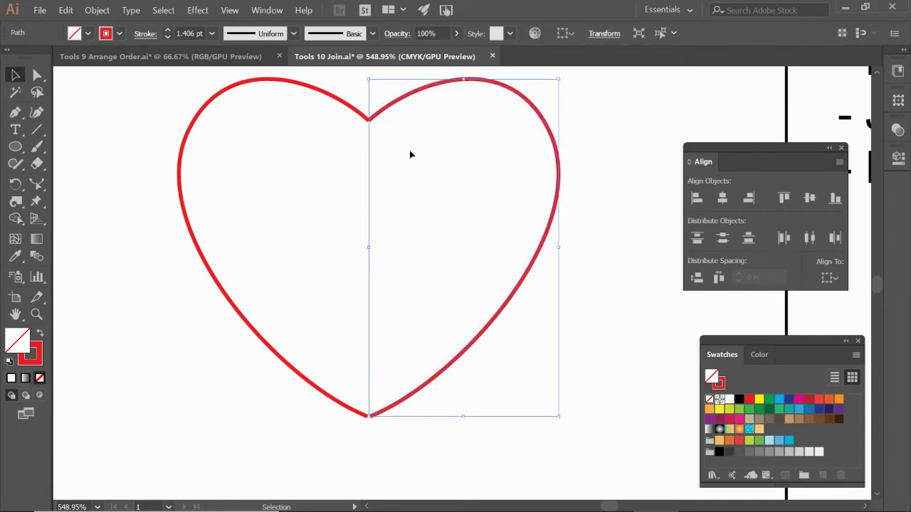
click(418, 244)
- Join the meeting endpoints at the top notch of the heart
key(ctrl+space)
drag(341, 126, 391, 176)
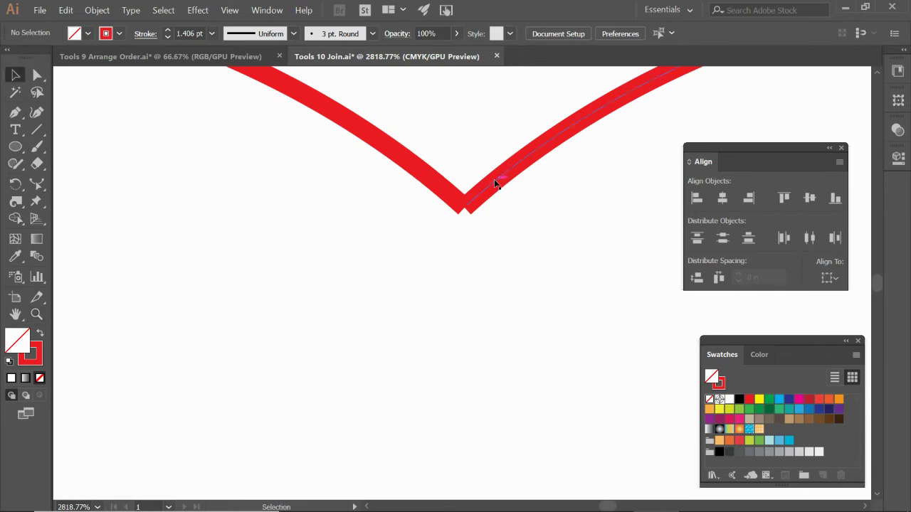
click(430, 165)
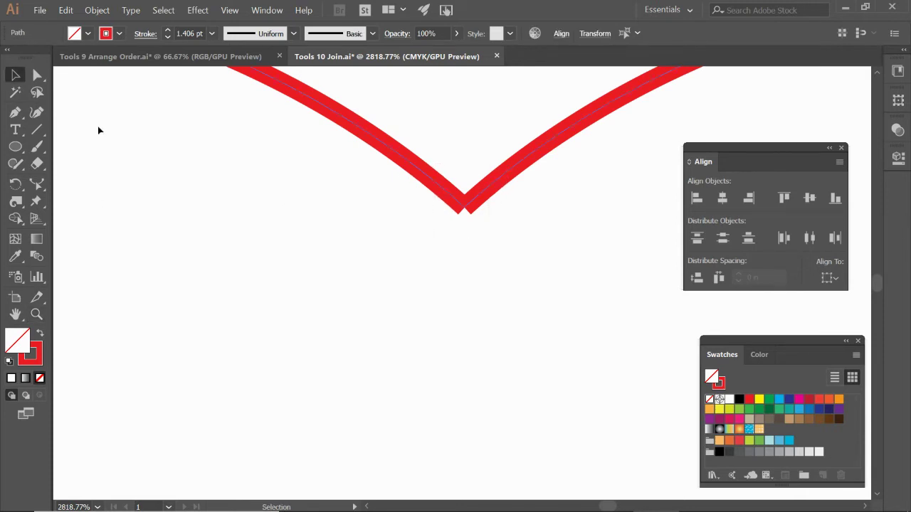
click(161, 181)
click(37, 75)
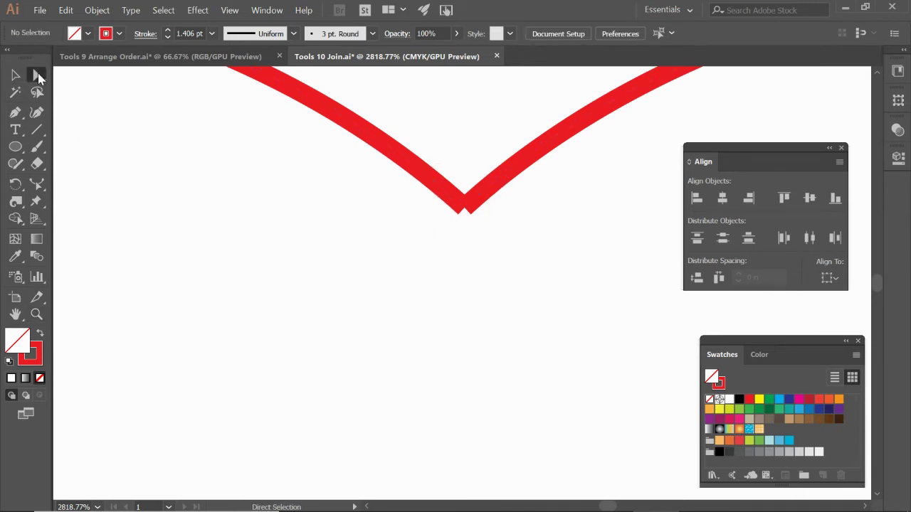
drag(439, 140, 490, 242)
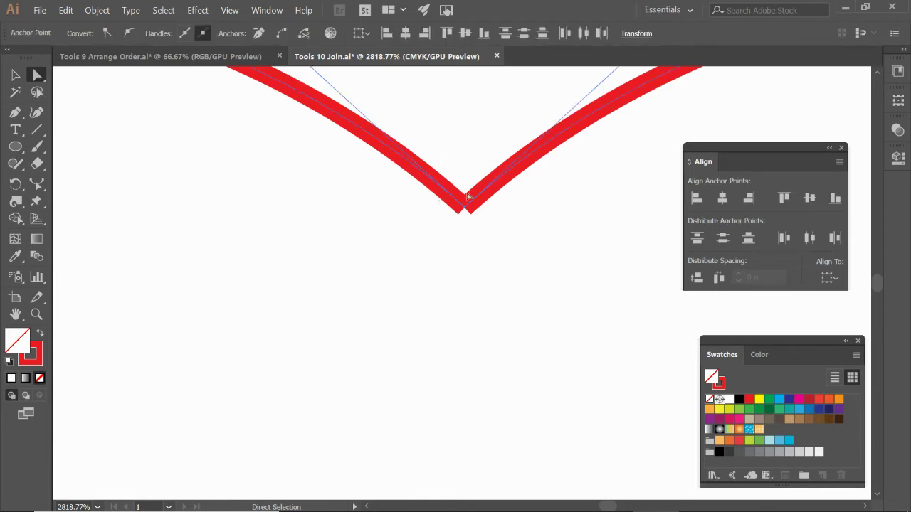
right_click(458, 226)
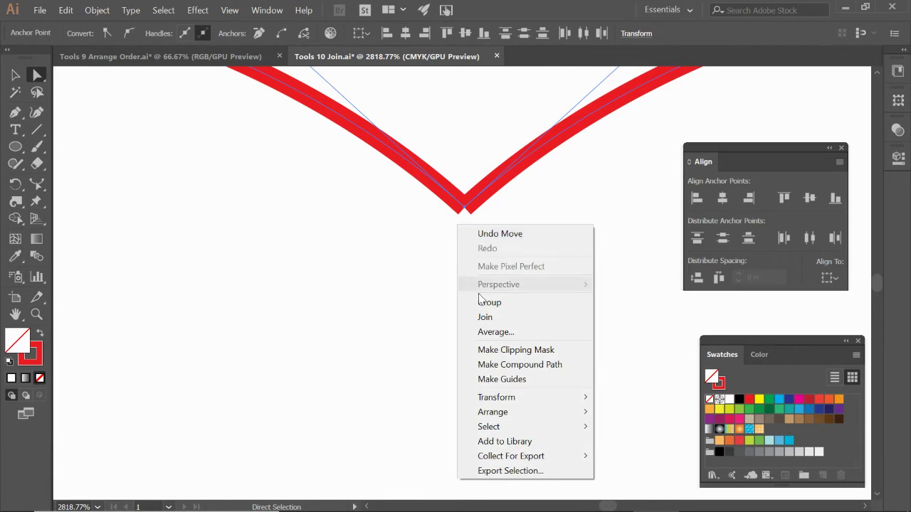
click(486, 318)
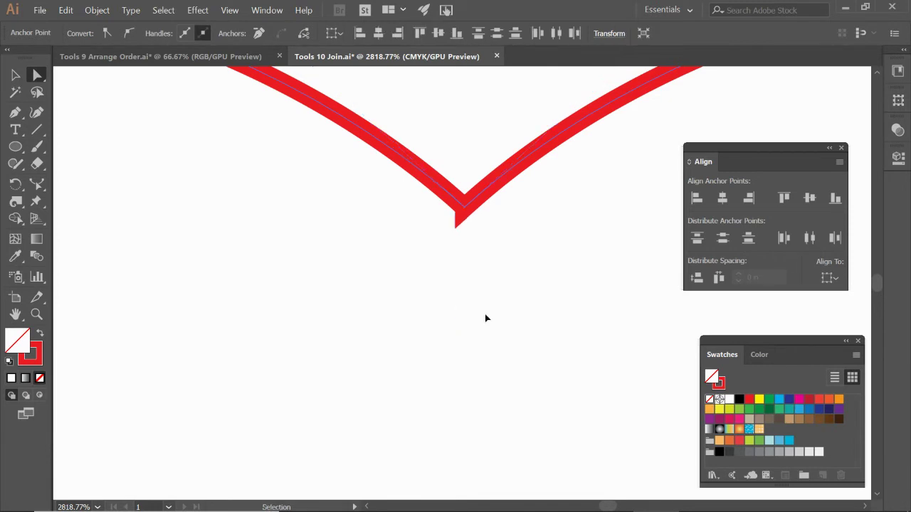
- Join the two open endpoints at the bottom tip of the heart to close the path
key(ctrl+minus)
key(ctrl+minus)
key(ctrl+minus)
key(ctrl+minus)
drag(513, 380, 489, 150)
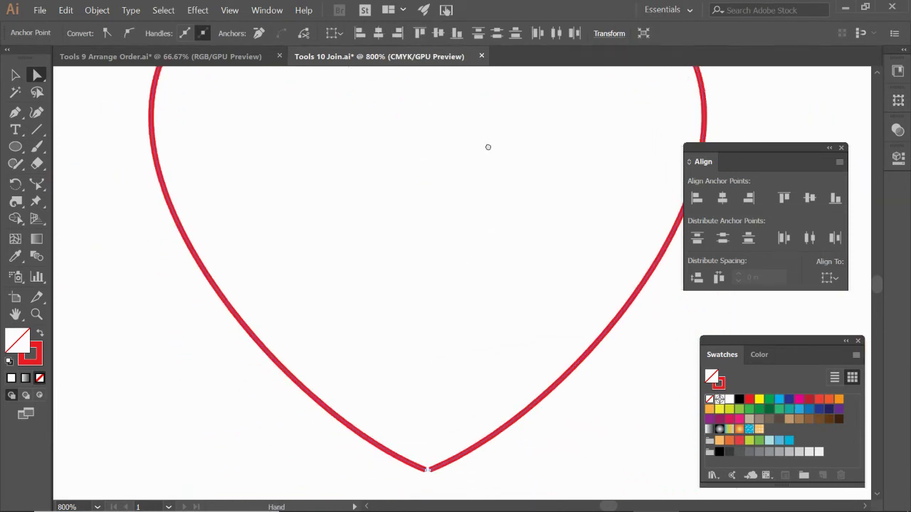
key(z)
drag(393, 412, 457, 476)
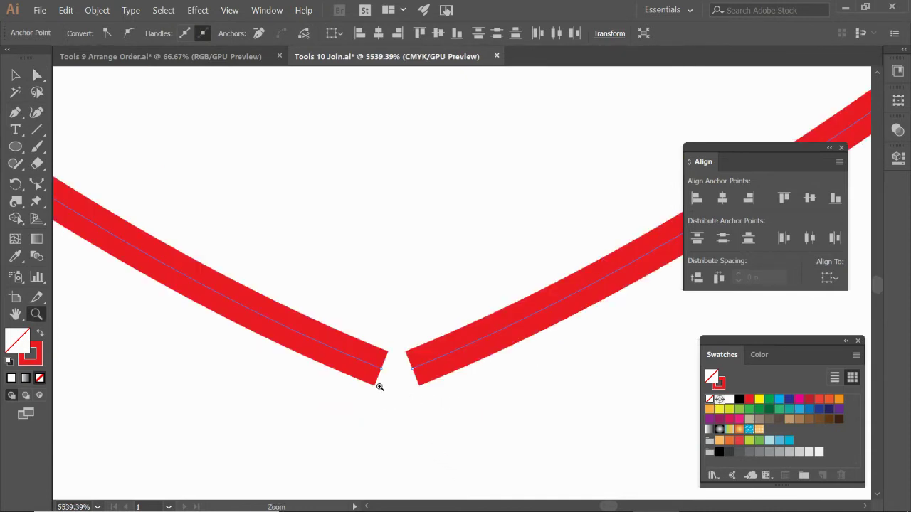
key(a)
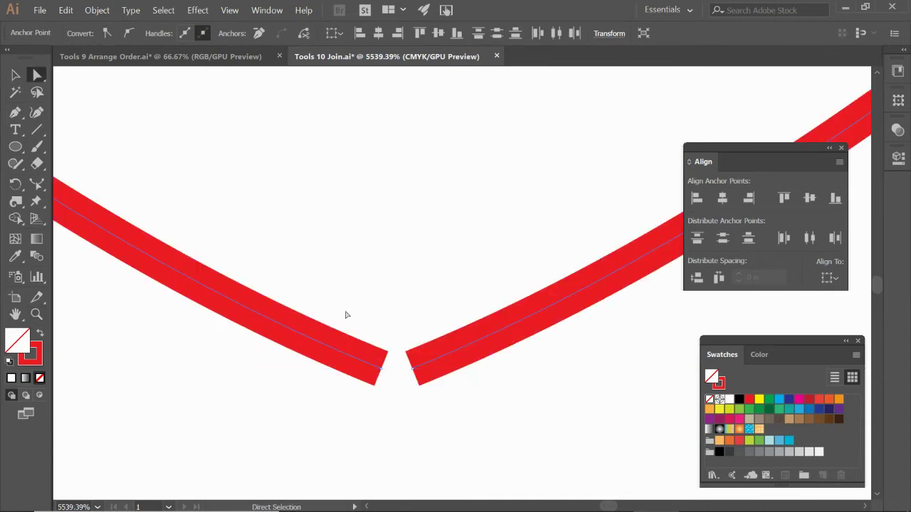
drag(350, 313, 440, 418)
right_click(402, 387)
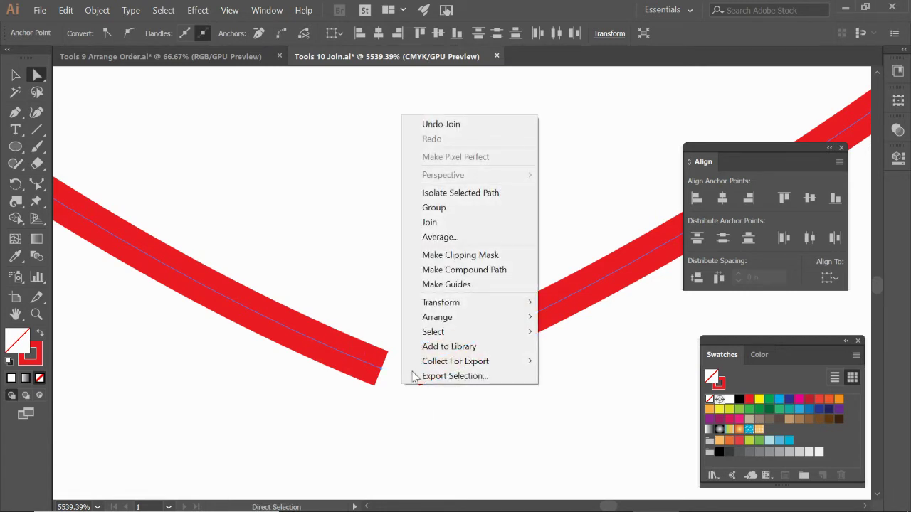
click(438, 230)
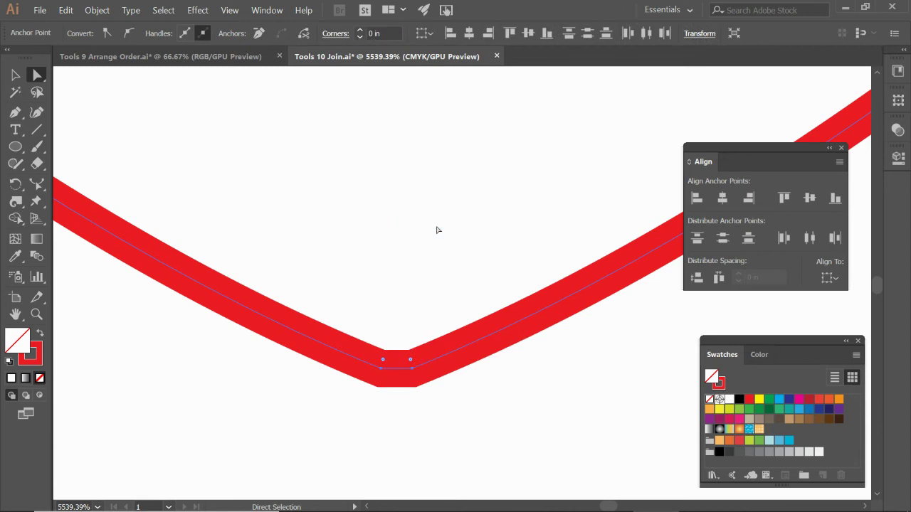
- Draw the left half of a rectangle as an open three-segment Pen tool path below the symmetrical drawing instructions
key(ctrl+0)
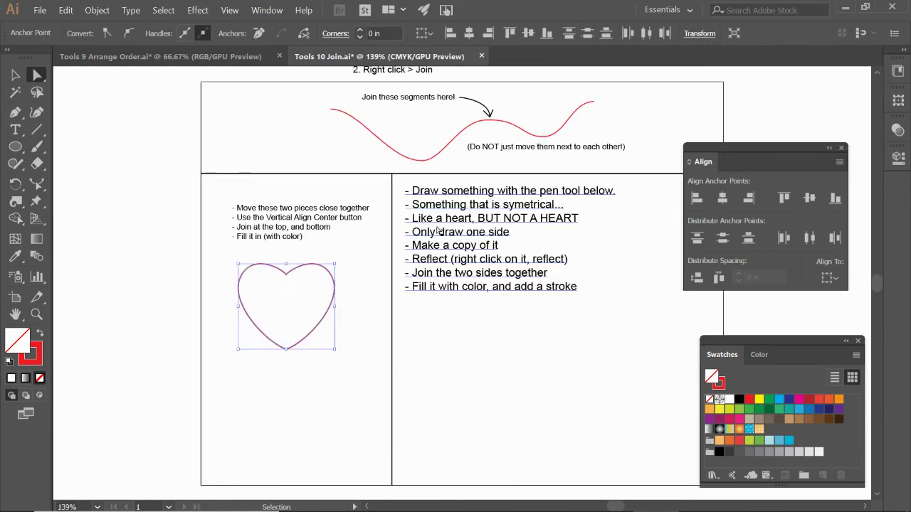
drag(540, 305, 443, 275)
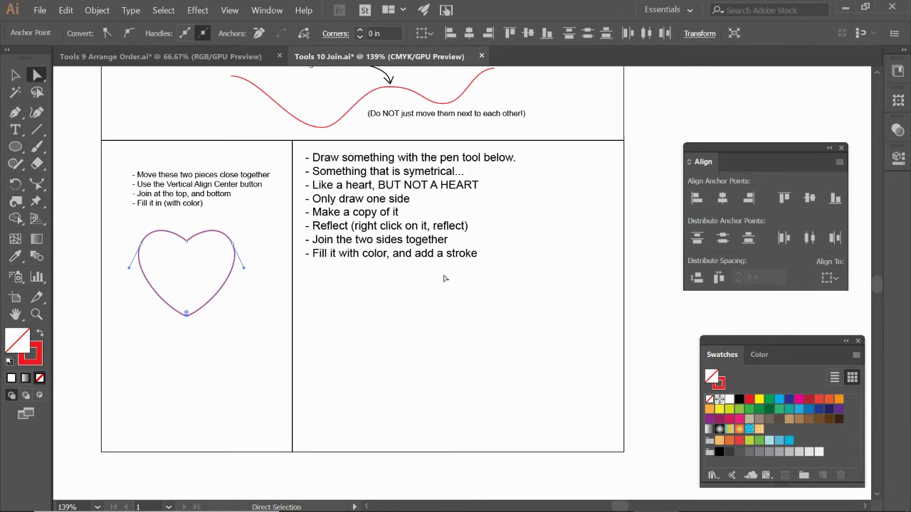
key(z)
drag(294, 141, 651, 397)
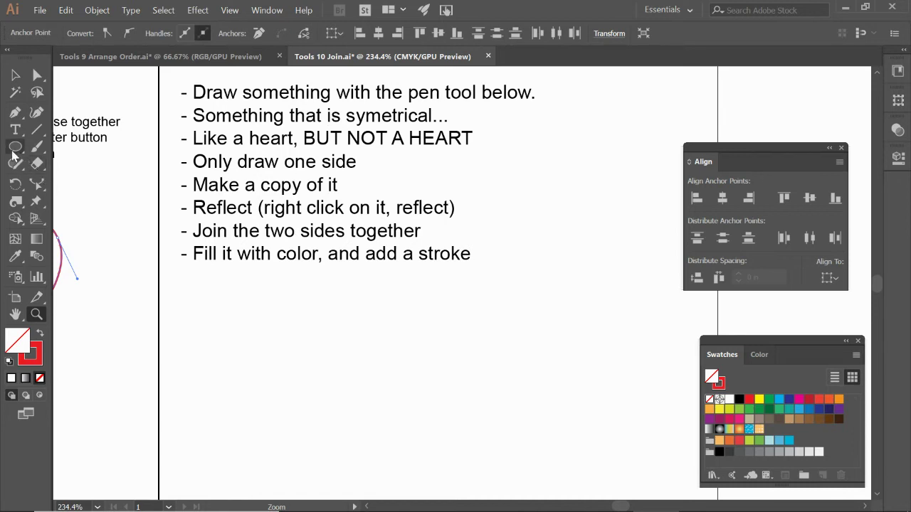
click(15, 114)
drag(244, 283, 213, 284)
click(213, 282)
click(214, 347)
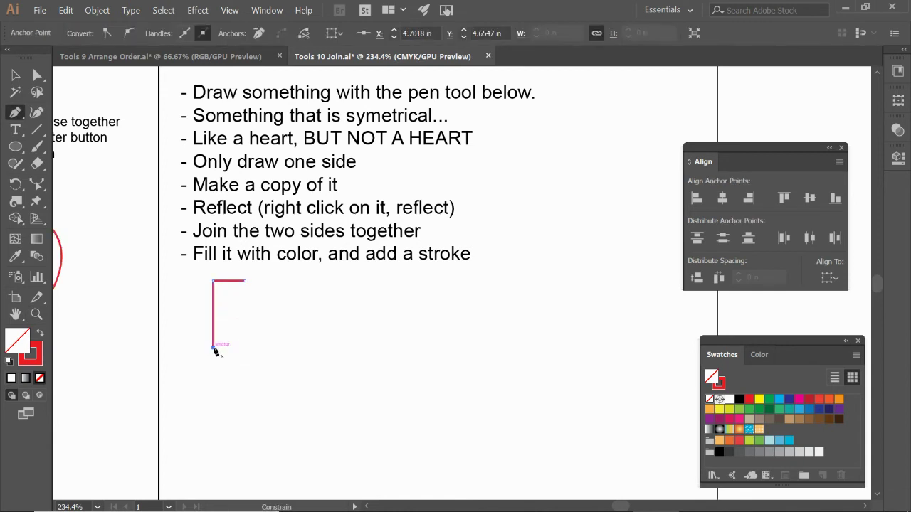
click(246, 348)
key(ctrl+j)
click(217, 326)
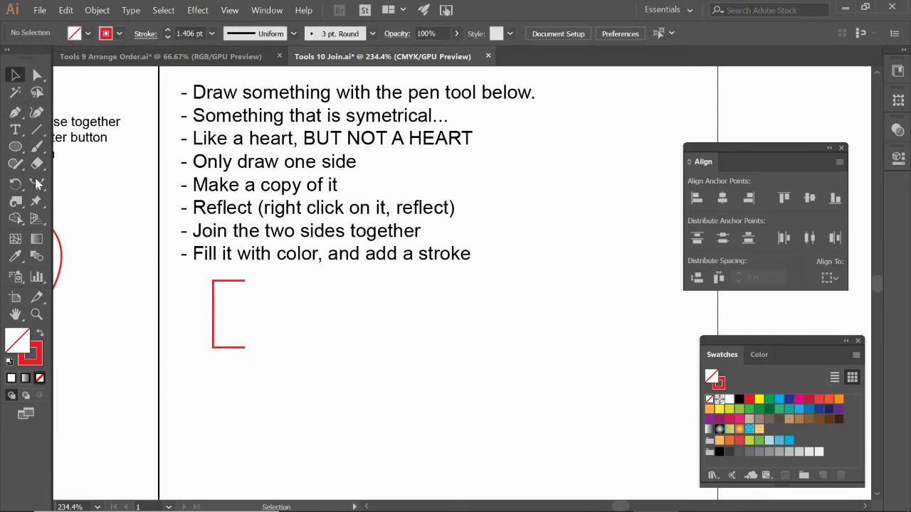
- Delete the open half-rectangle path below the instructions
click(15, 147)
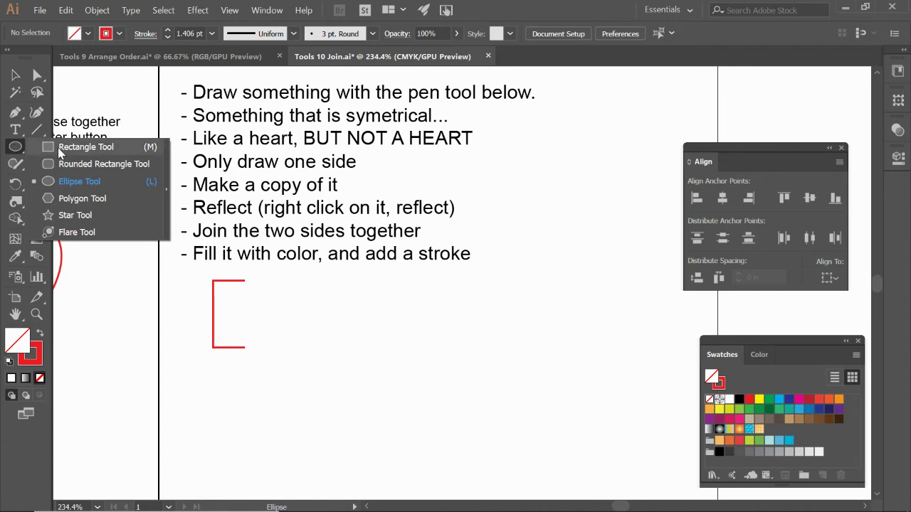
click(18, 76)
click(248, 348)
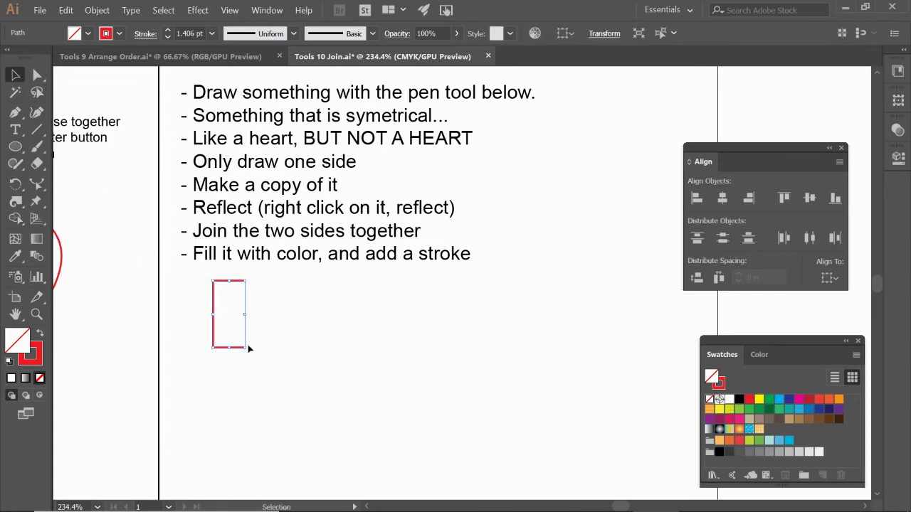
key(Delete)
- Draw the three tiered, zigzag branches of a pine tree's left side with the Pen tool beside the symmetrical drawing instructions
click(15, 113)
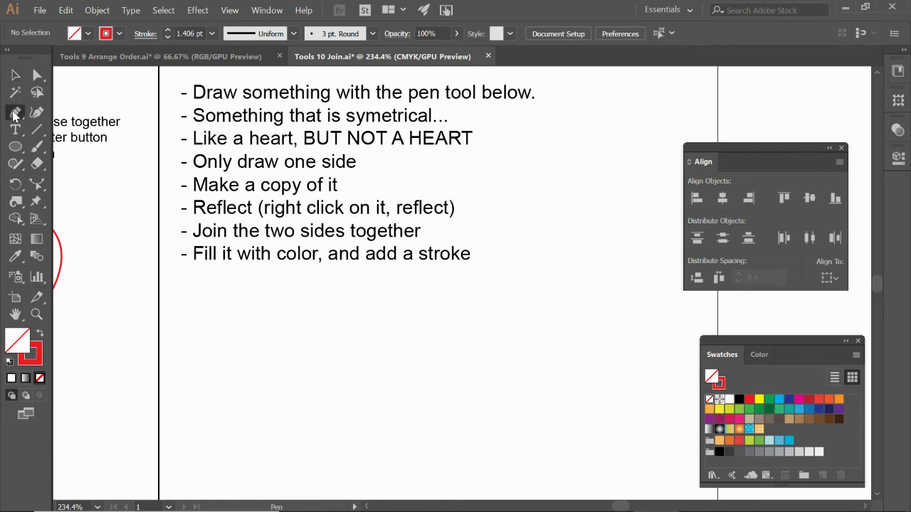
drag(326, 321, 268, 353)
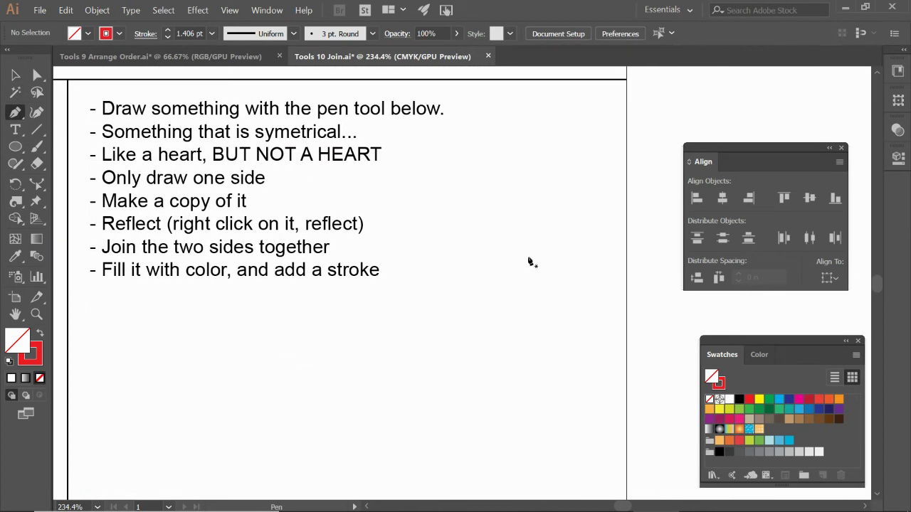
click(489, 190)
click(470, 244)
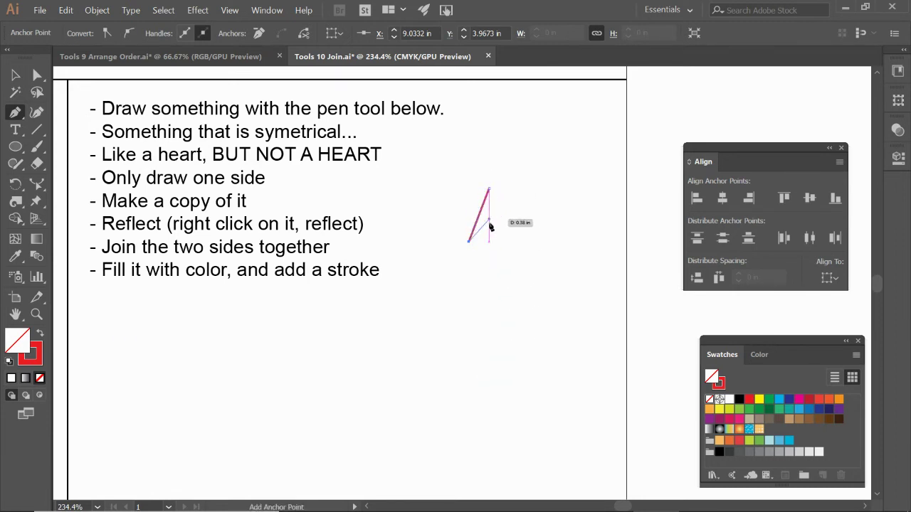
click(475, 243)
click(459, 289)
click(473, 288)
click(450, 343)
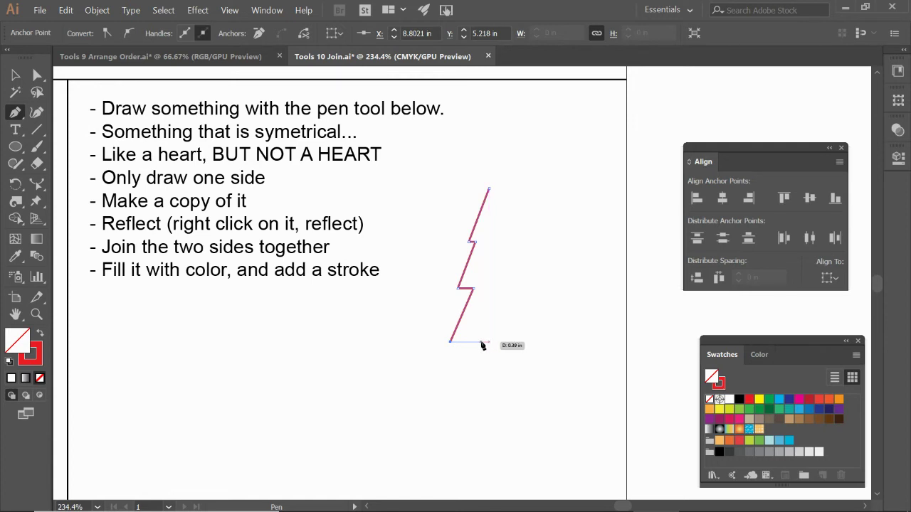
- Extend the open path with the tree's base edge and left half of the trunk, ending below the tip, and finish it
click(481, 343)
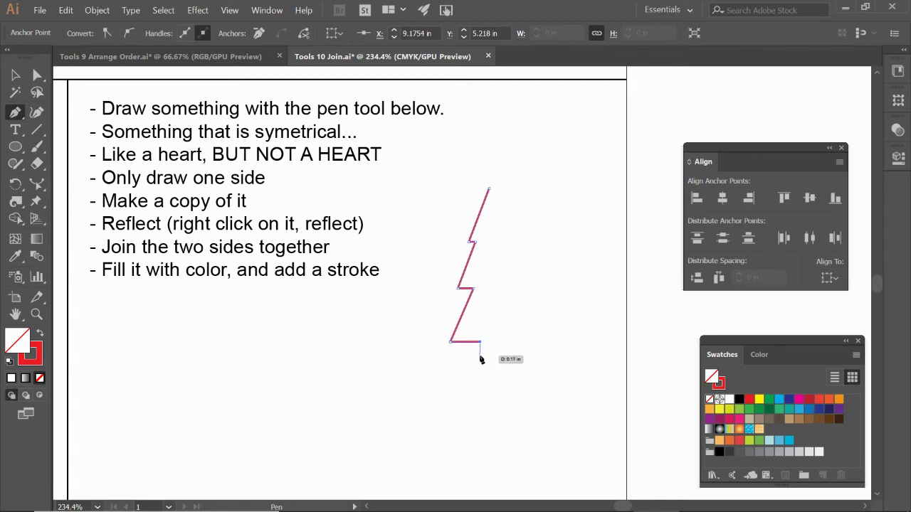
click(480, 356)
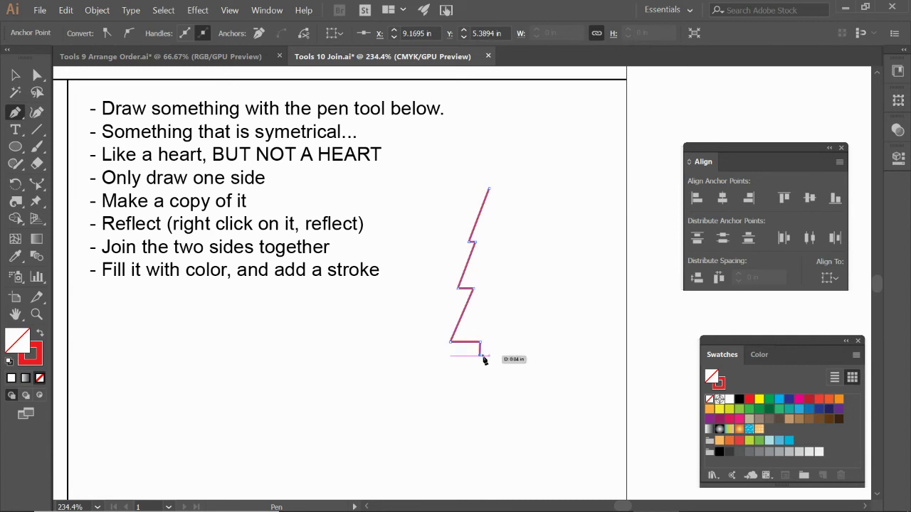
click(489, 356)
key(v)
click(491, 387)
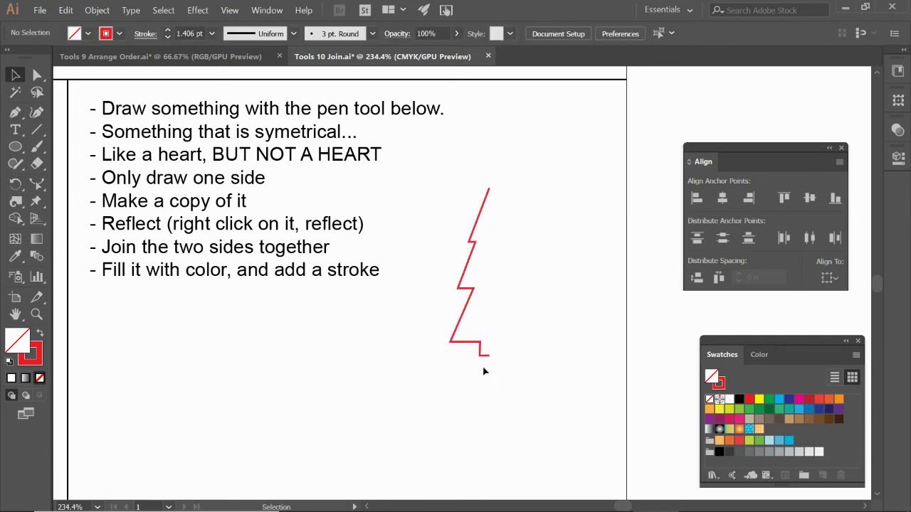
- Shift the half-tree slightly down and left, then duplicate it and place the copy level with it on its right
drag(469, 343, 459, 351)
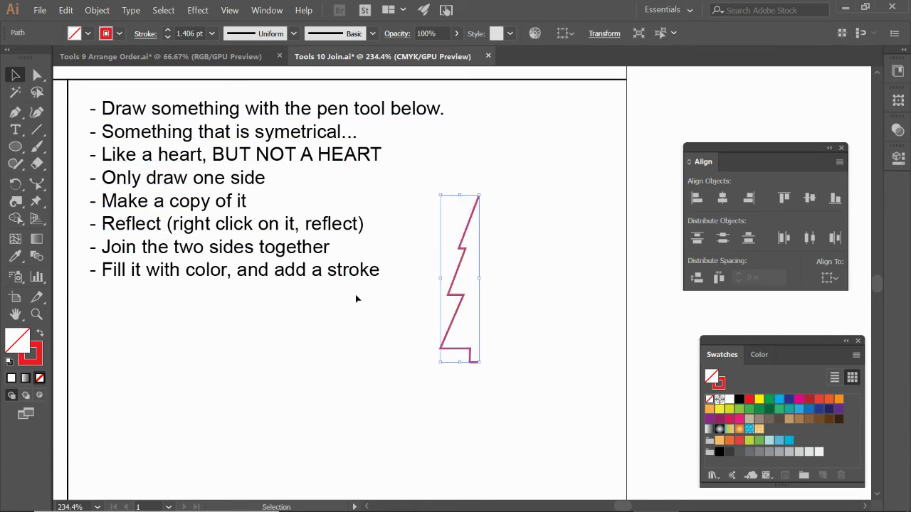
key(a)
key(ctrl+v)
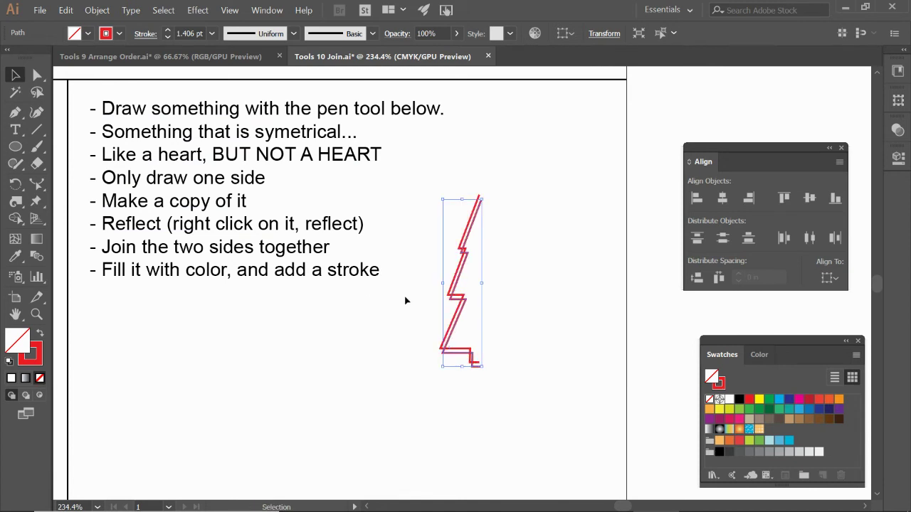
drag(462, 314, 493, 309)
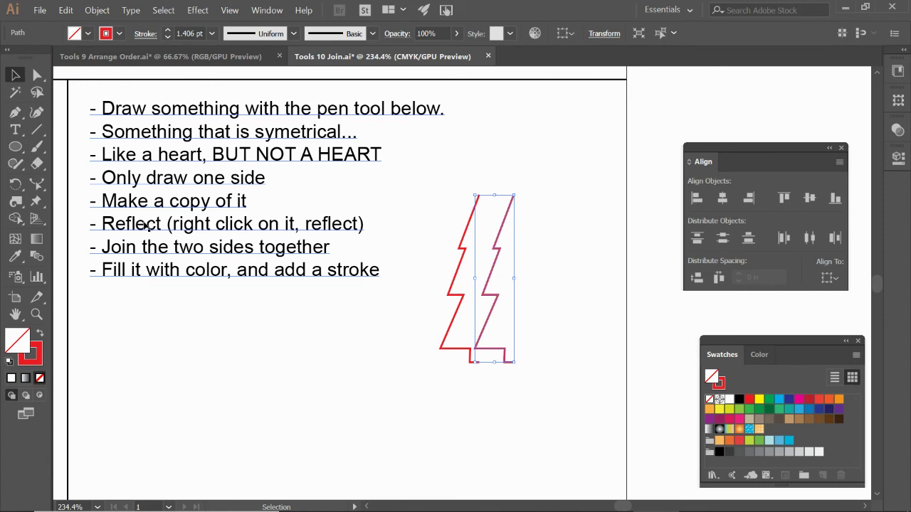
- Reflect the copied half-tree across the vertical axis
right_click(489, 264)
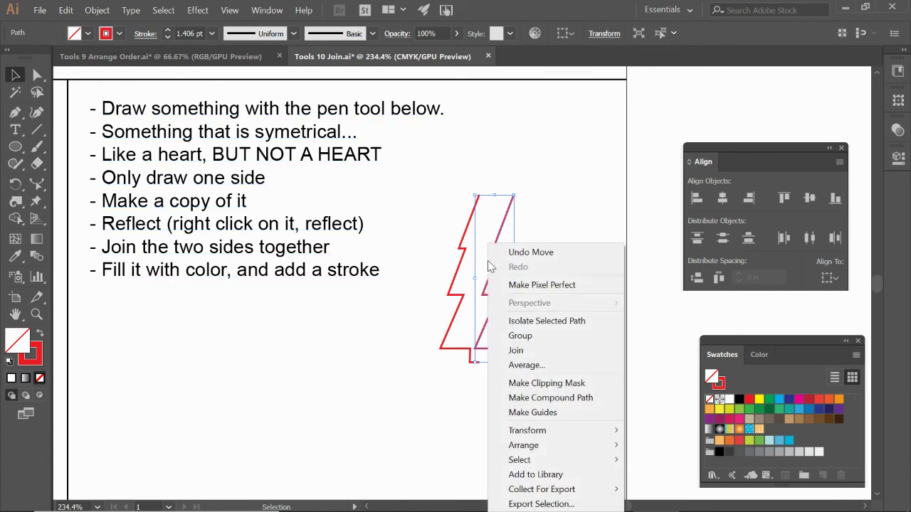
mouse_move(533, 451)
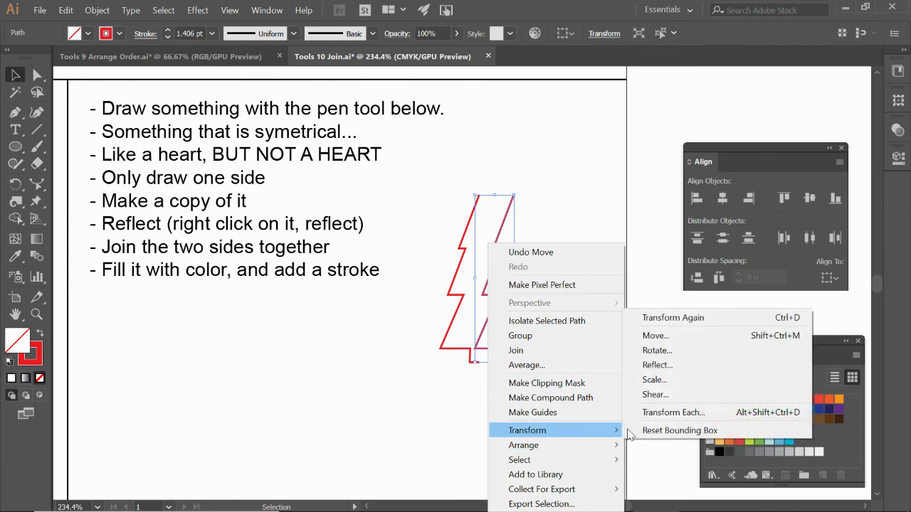
click(653, 365)
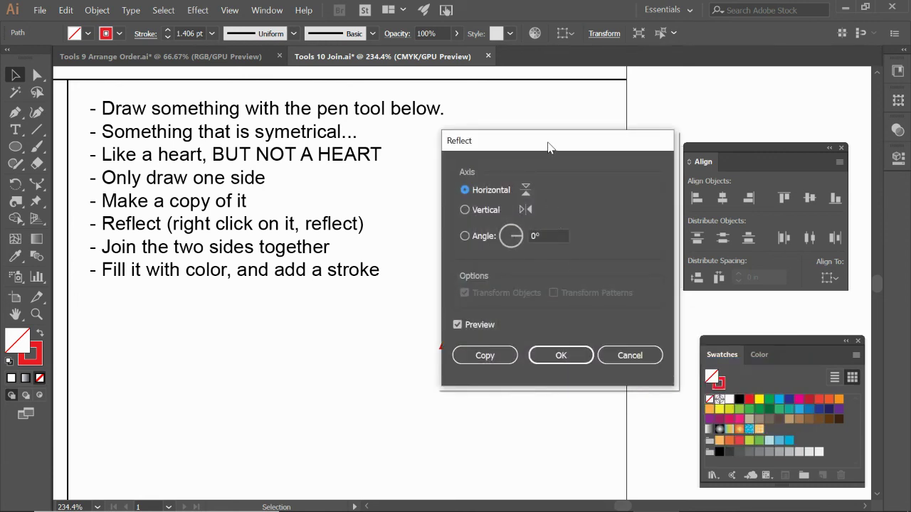
drag(547, 147, 643, 139)
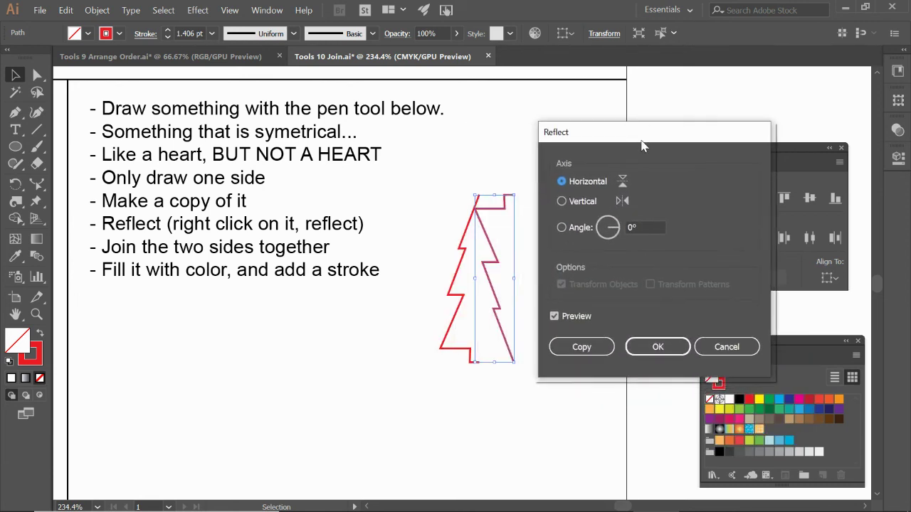
click(562, 203)
click(657, 347)
click(545, 328)
- Move the reflected half-tree against the left half so their tips and trunk ends meet
drag(507, 297, 515, 300)
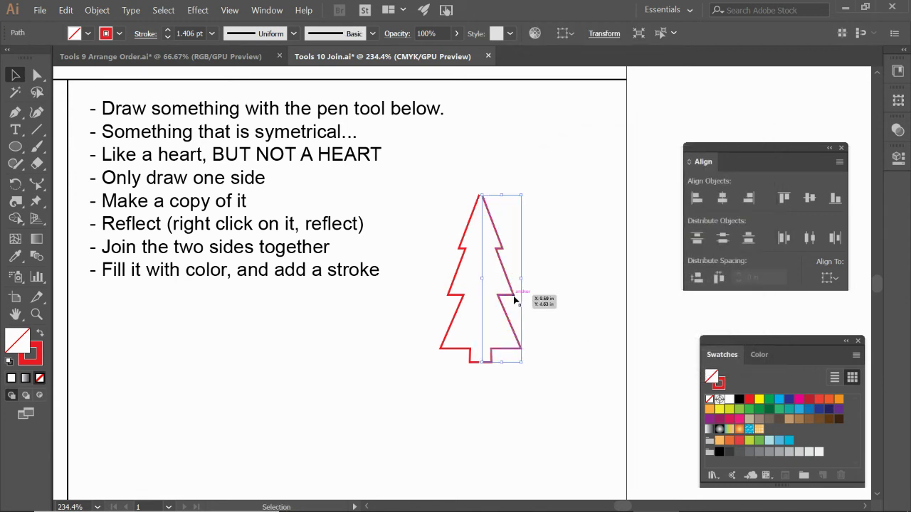
key(ctrl+space)
drag(446, 170, 541, 266)
drag(446, 280, 436, 283)
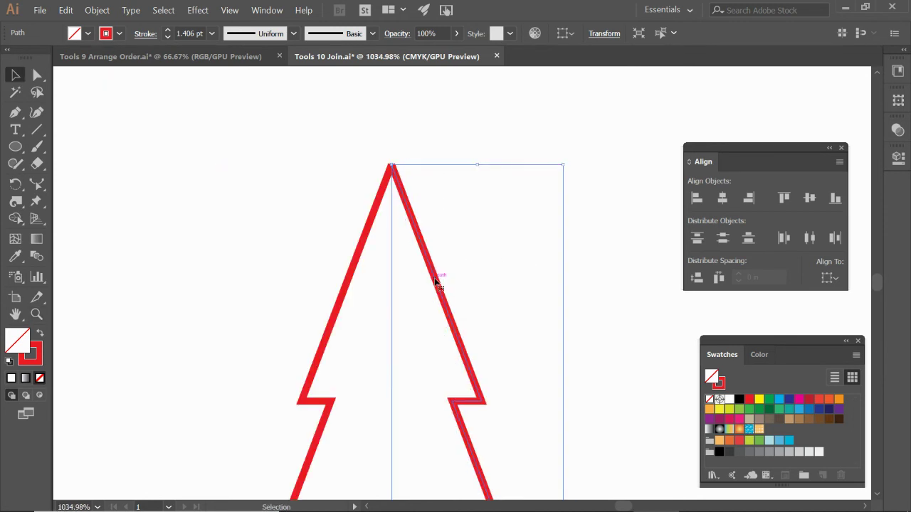
- Nudge the reflected half-tree slightly to the right, leaving a small gap between the endpoints of the two halves
scroll(426, 284, down, 10)
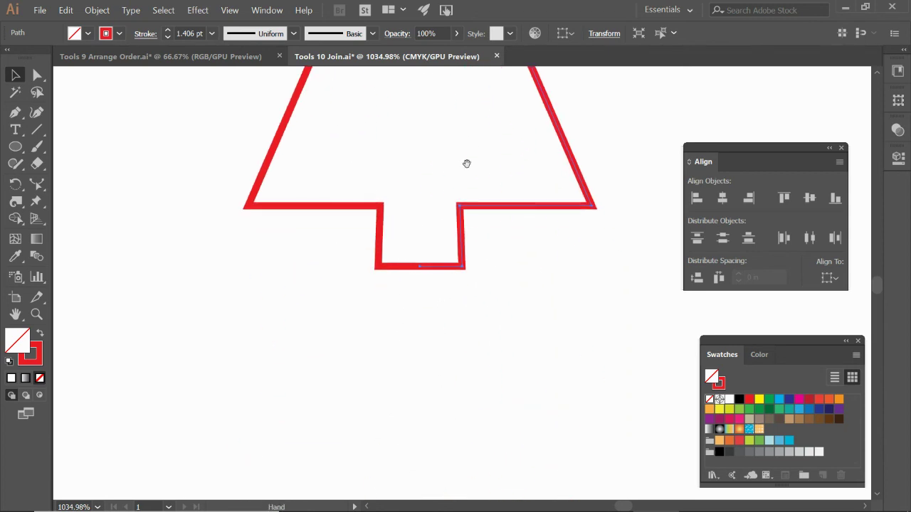
click(430, 313)
click(440, 268)
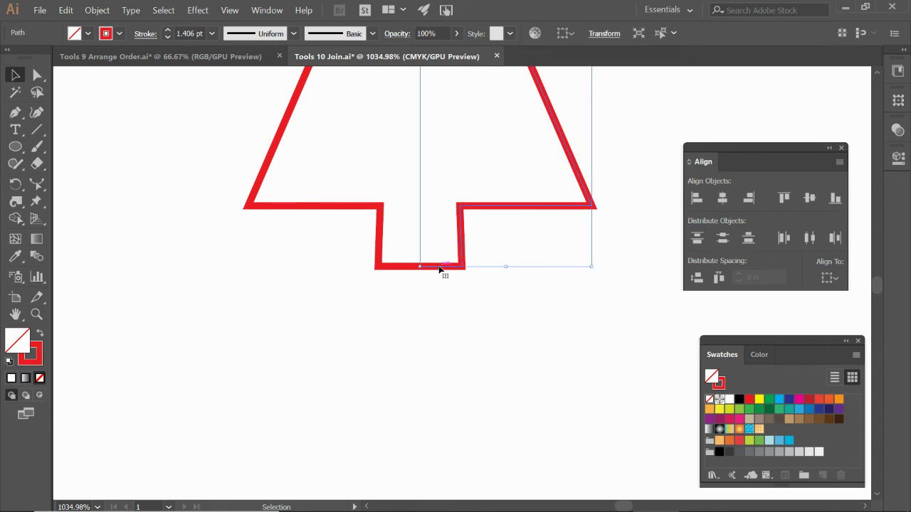
key(Right)
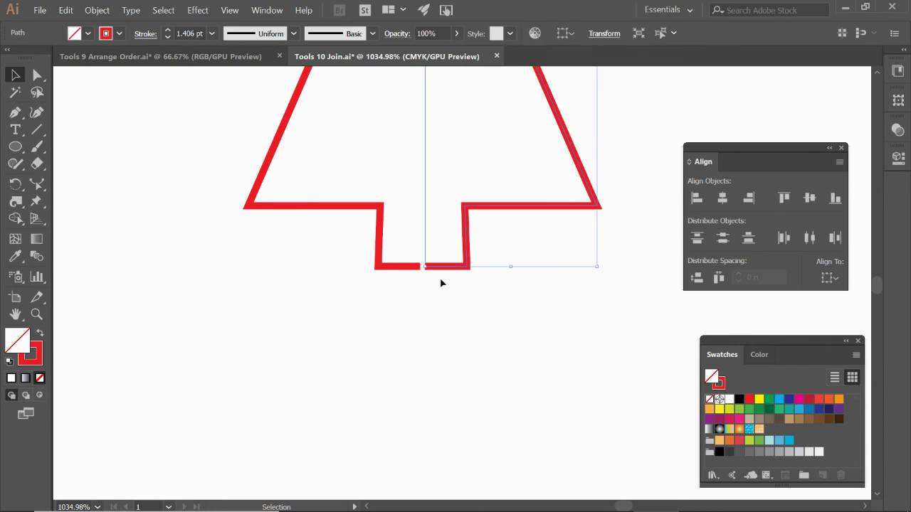
key(Right)
key(Left)
key(ctrl+minus)
key(ctrl+minus)
key(ctrl+minus)
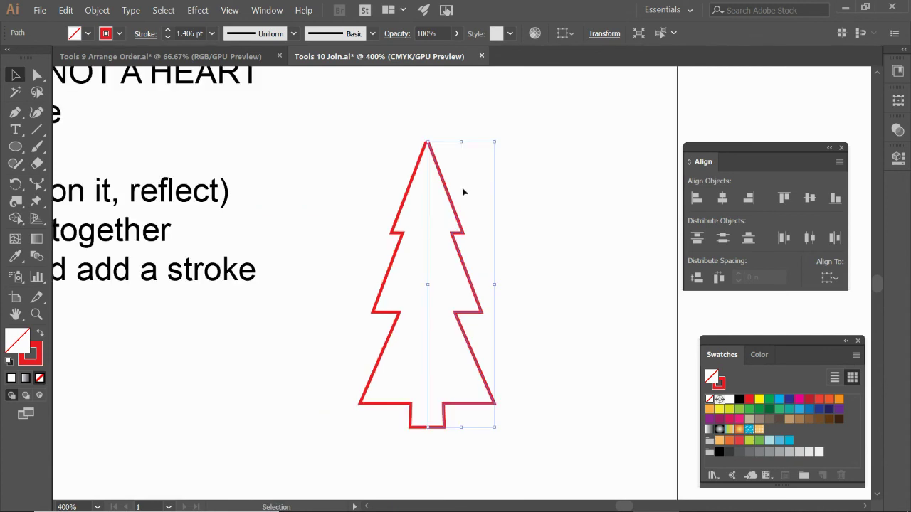
- Join the two open endpoints at the tip of the tree
key(z)
drag(406, 135, 451, 174)
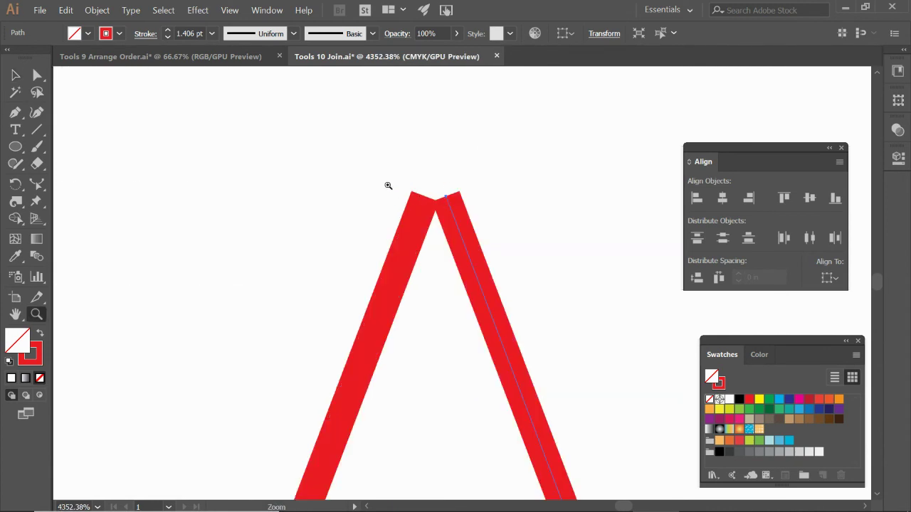
click(37, 75)
drag(395, 176, 467, 220)
right_click(442, 225)
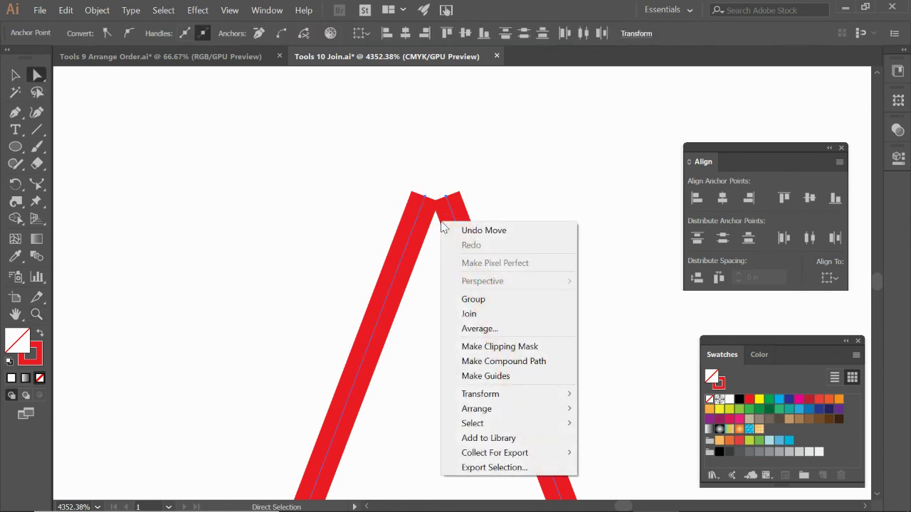
click(471, 314)
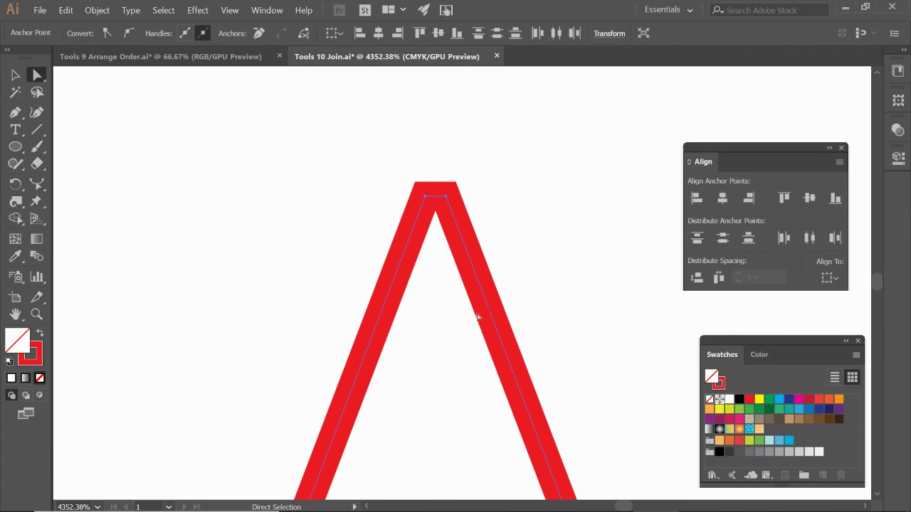
- Join the two open endpoints at the bottom of the trunk to close the tree outline
key(ctrl+minus)
key(ctrl+minus)
key(ctrl+minus)
key(ctrl+minus)
key(space)
drag(499, 422, 457, 215)
drag(481, 415, 481, 347)
scroll(482, 348, down, 10)
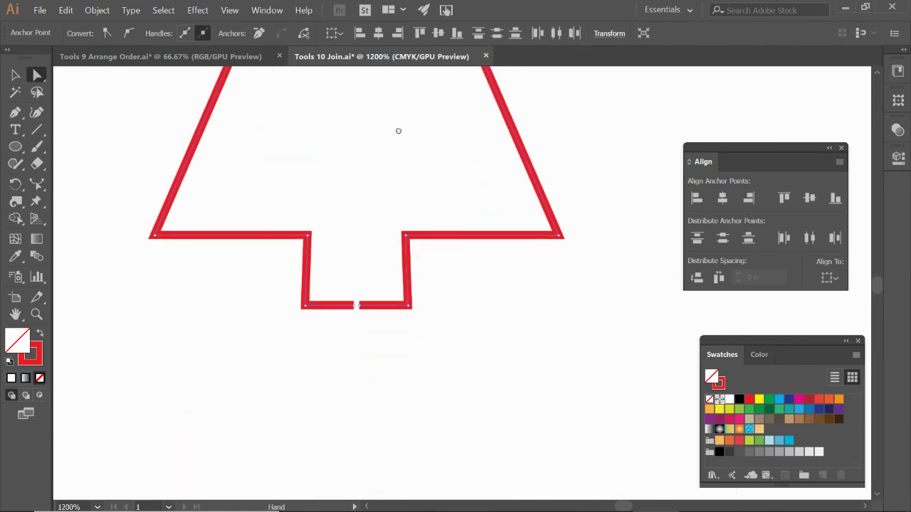
key(z)
drag(328, 275, 384, 338)
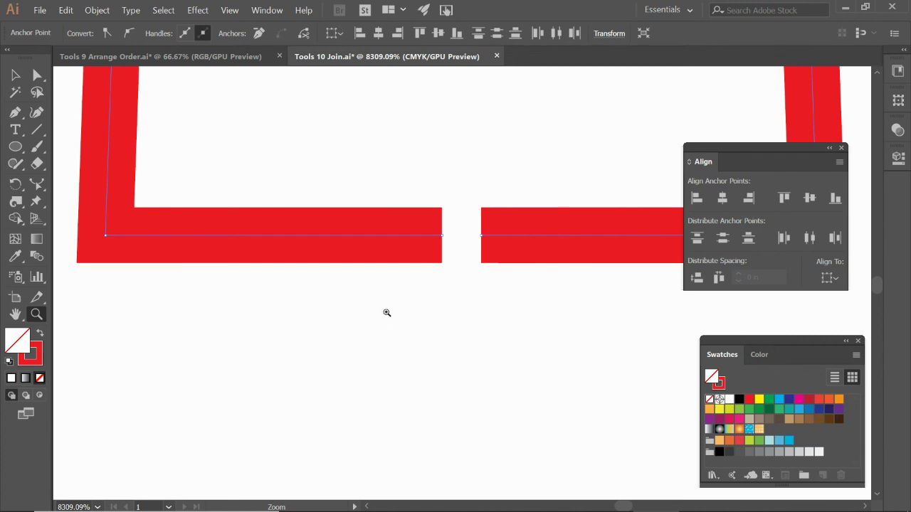
click(37, 75)
drag(411, 190, 523, 279)
right_click(452, 257)
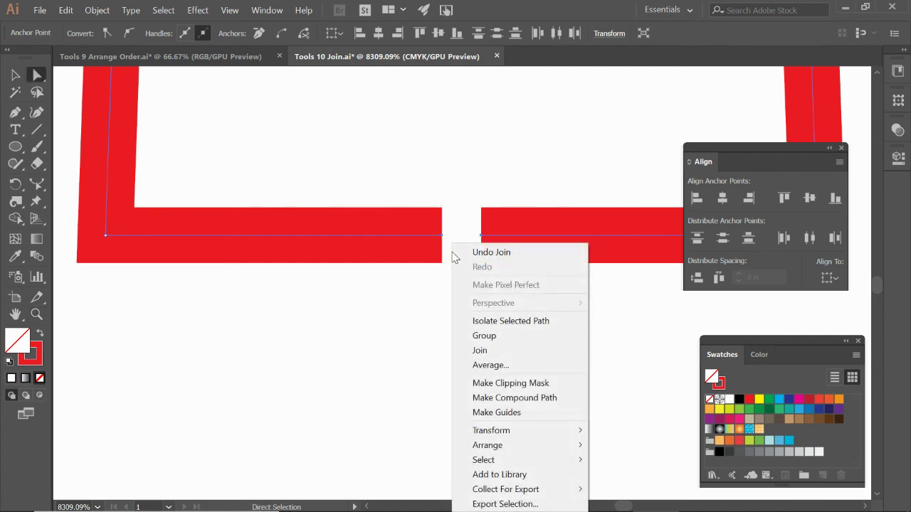
click(483, 352)
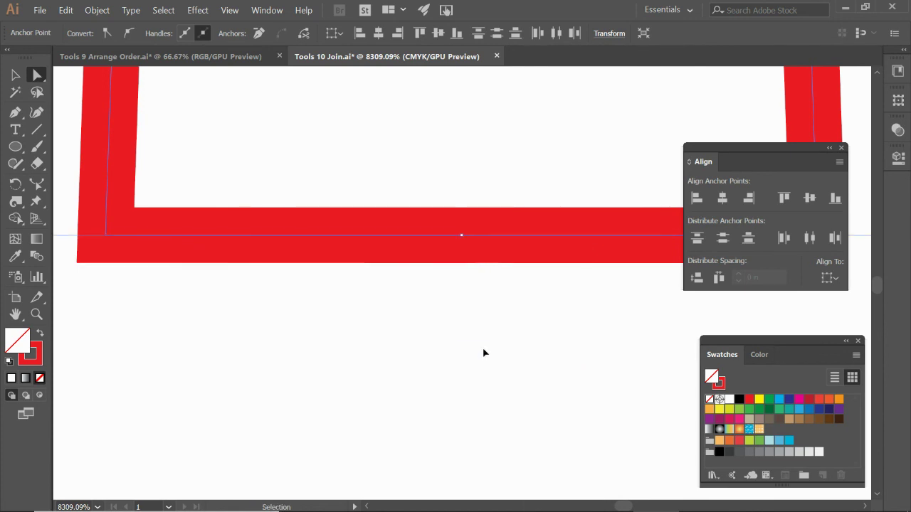
- Fill the closed tree shape with green, keeping its red stroke, and show the whole worksheet
key(ctrl+minus)
key(ctrl+minus)
key(ctrl+minus)
key(ctrl+minus)
key(ctrl+minus)
key(ctrl+minus)
key(ctrl+minus)
key(ctrl+minus)
key(ctrl+minus)
drag(474, 299, 443, 355)
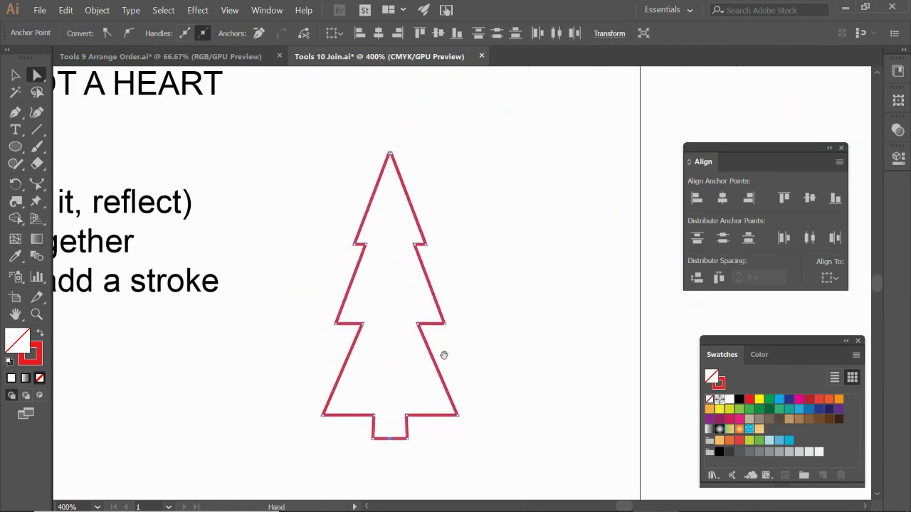
click(765, 402)
key(v)
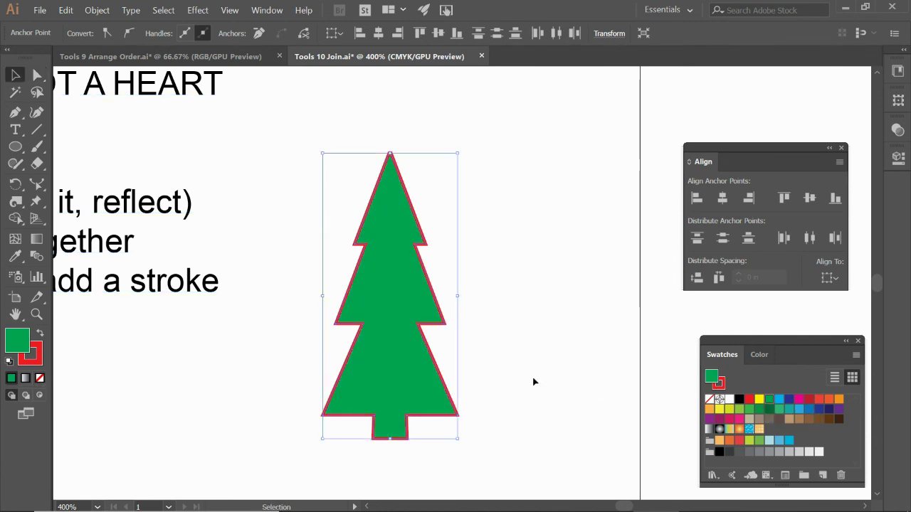
click(534, 382)
key(ctrl+0)
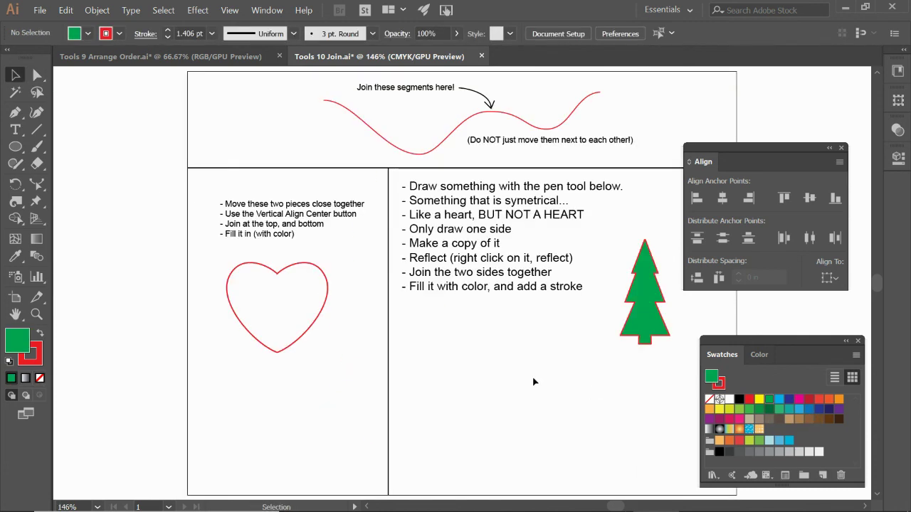
key(ctrl+minus)
drag(528, 362, 441, 399)
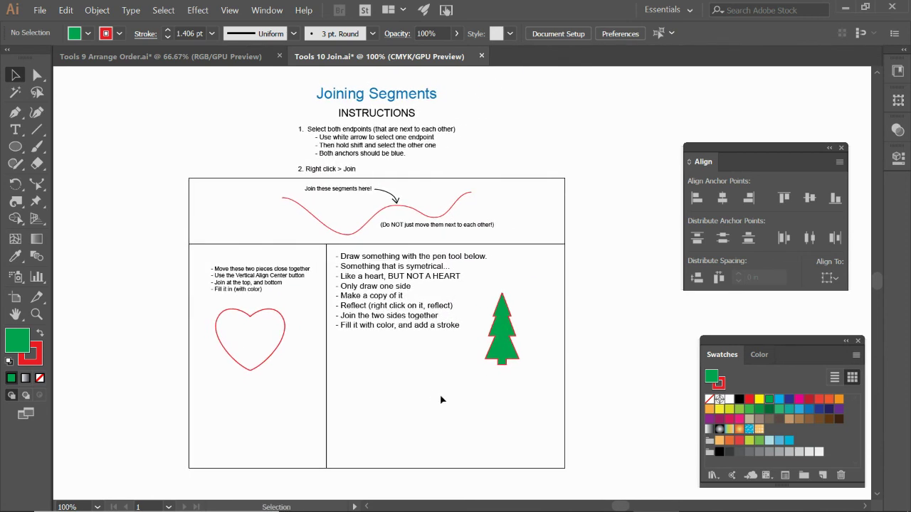